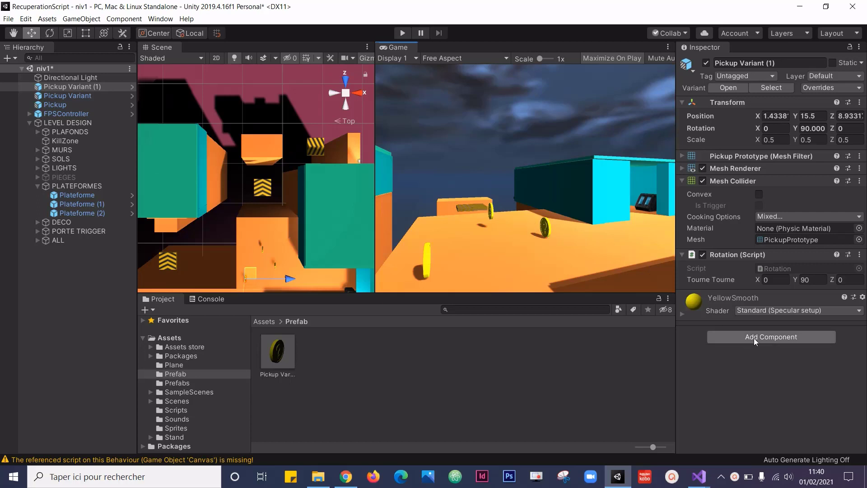
# Create a C# script named Destruction in Assets/Scripts and select it to preview its code
pyautogui.click(183, 410)
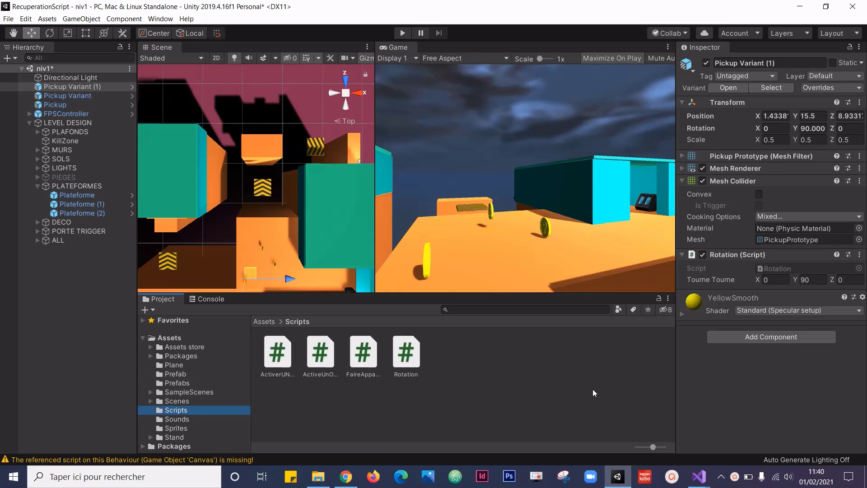
pyautogui.rightClick(471, 365)
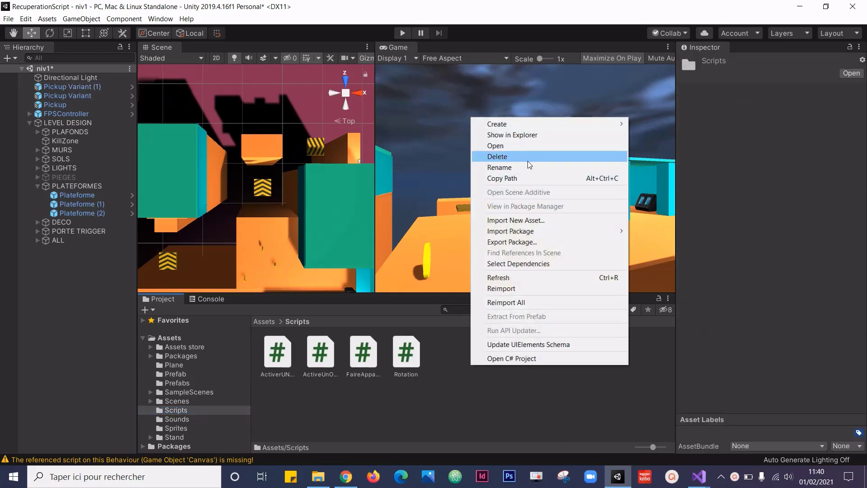
pyautogui.moveTo(528, 123)
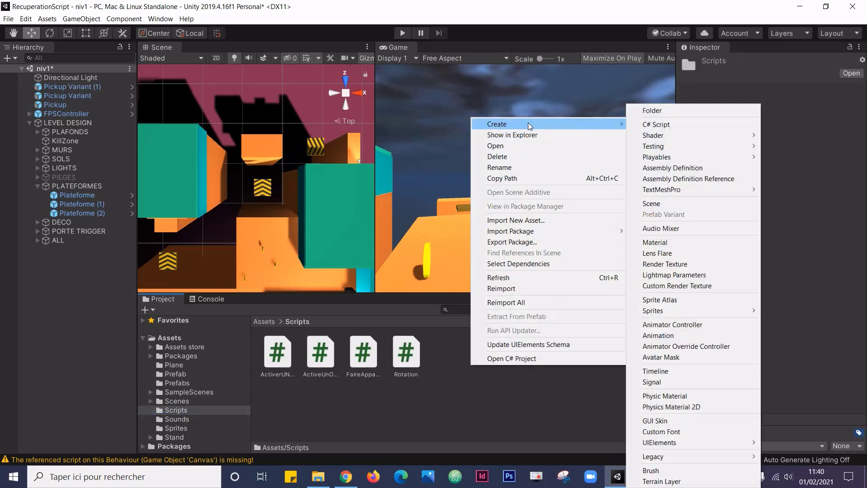
pyautogui.click(660, 125)
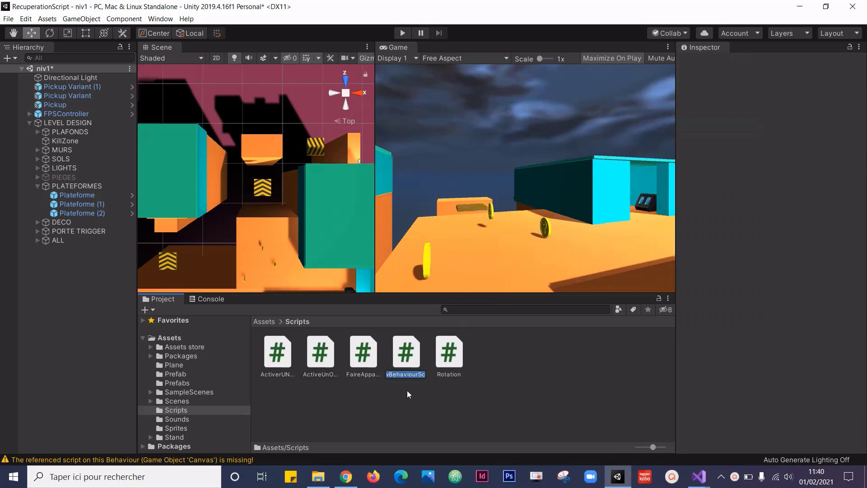
pyautogui.write('Dest')
pyautogui.write('ruction')
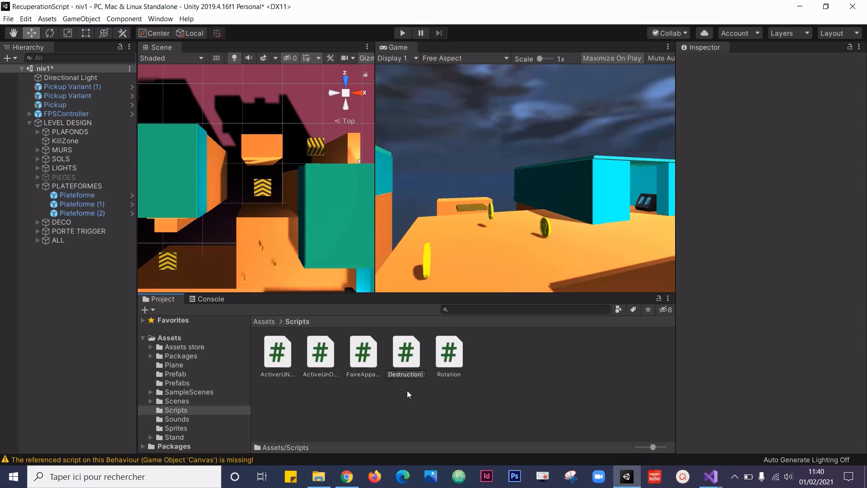
pyautogui.press('Return')
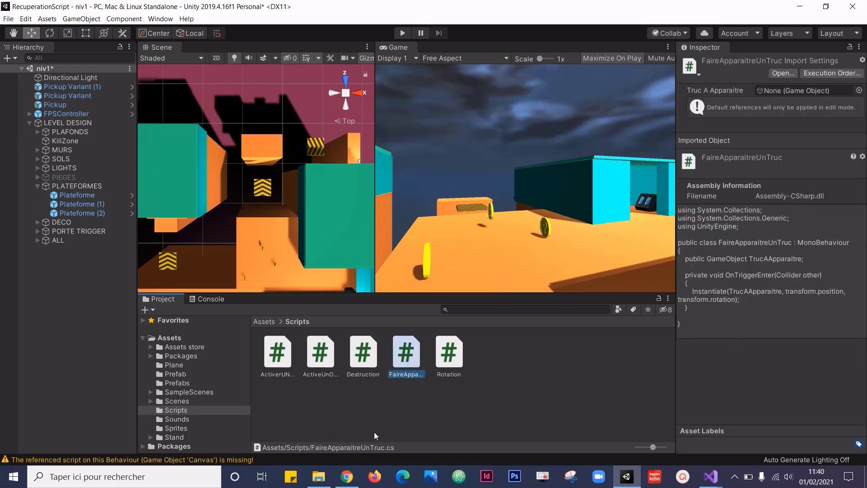
pyautogui.click(365, 403)
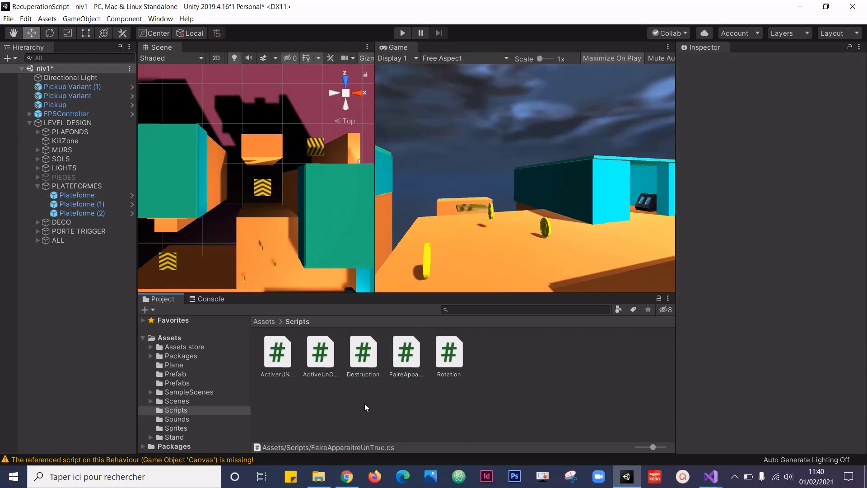
pyautogui.click(362, 358)
# Open Destruction in Visual Studio and delete the default Start and Update methods
pyautogui.doubleClick(360, 353)
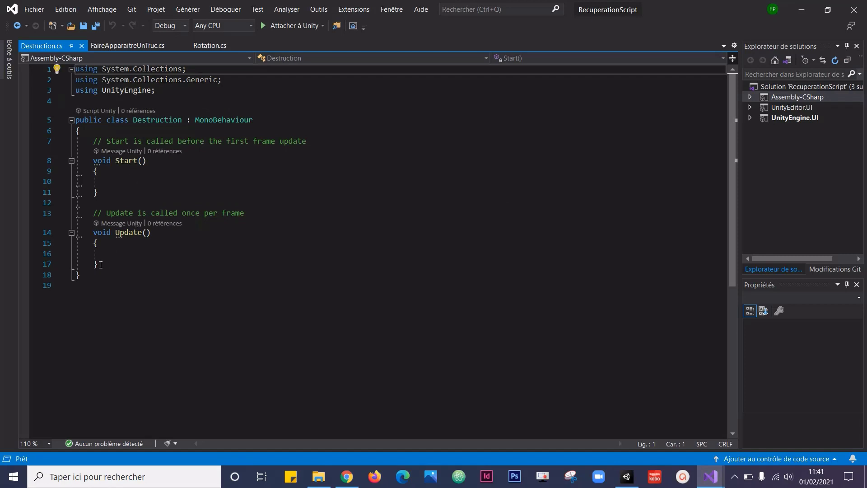
pyautogui.moveTo(98, 265); pyautogui.dragTo(75, 142)
pyautogui.press('Delete')
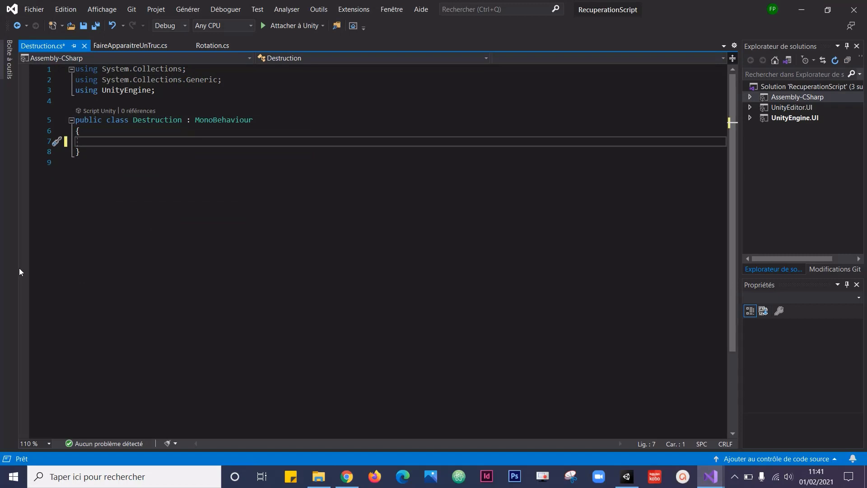
# Add an OnTriggerEnter(Collider other) method calling Destroy(gameObject); and save the file
pyautogui.press('Return')
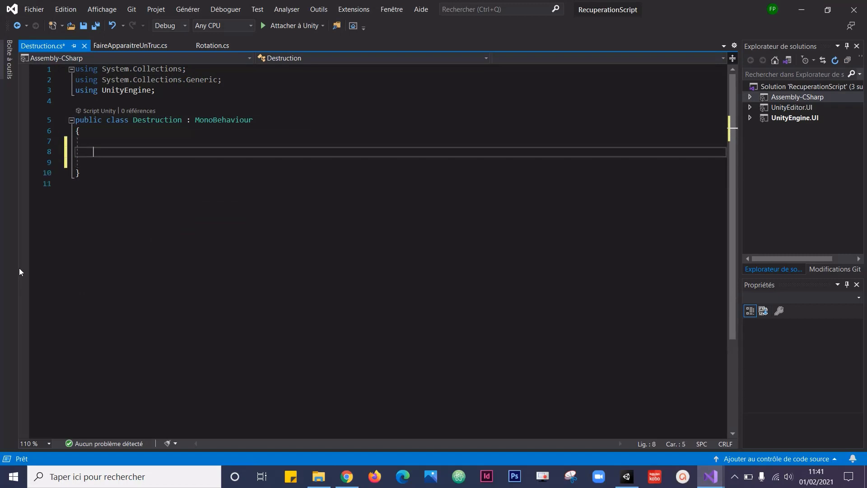
pyautogui.write('void ')
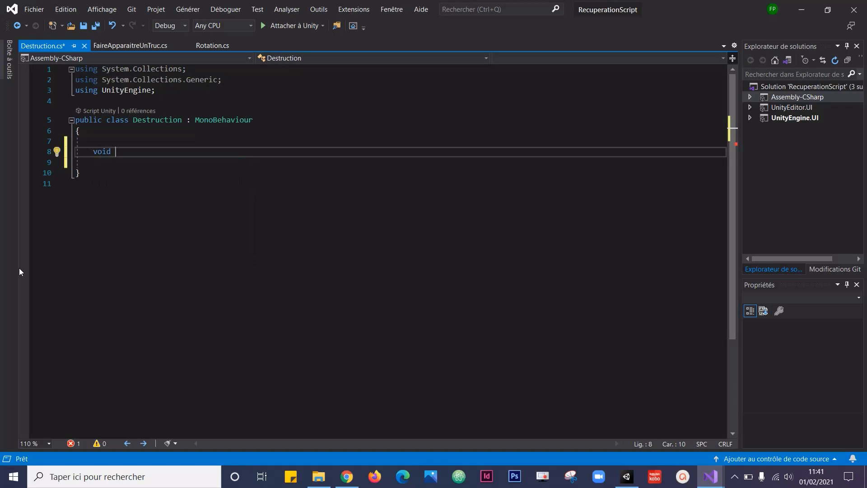
pyautogui.write('OnTR')
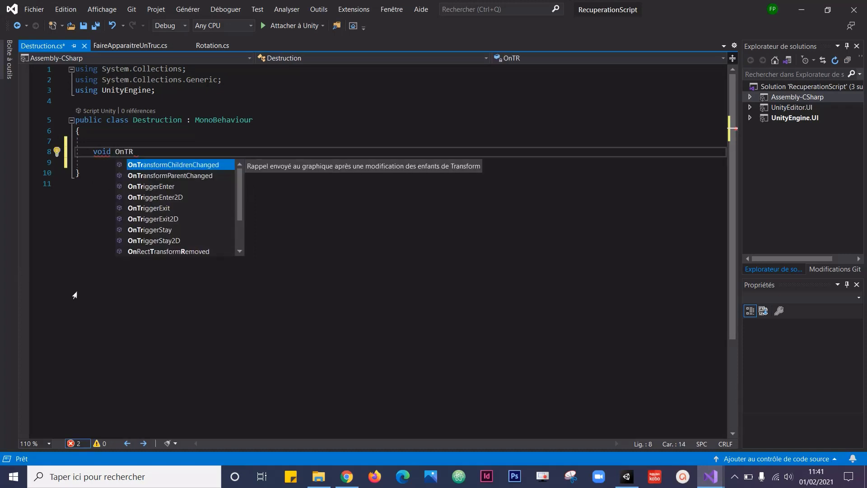
pyautogui.doubleClick(162, 183)
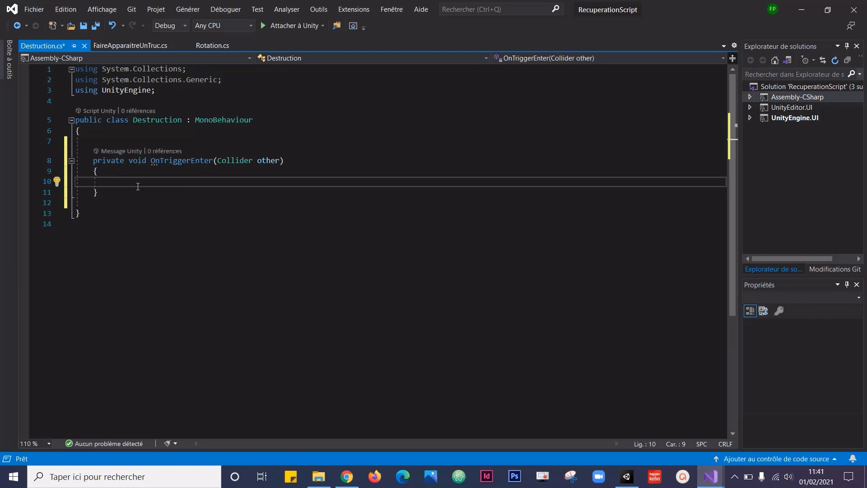
pyautogui.write('Des')
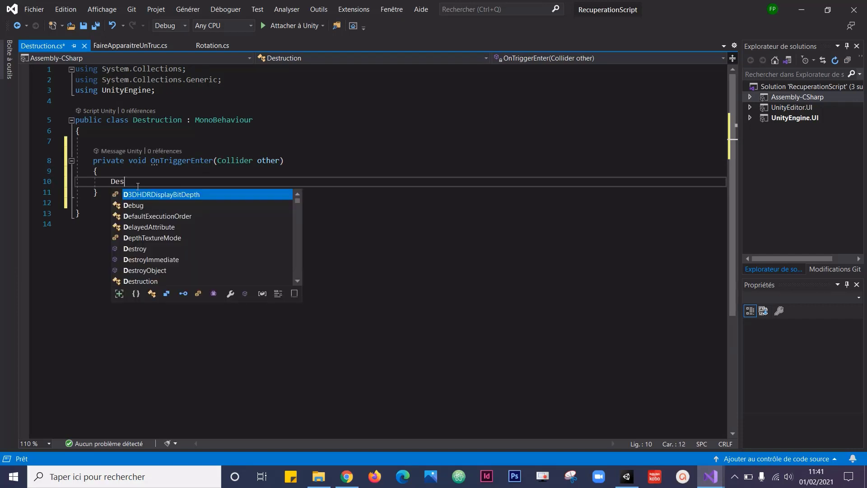
pyautogui.write('t')
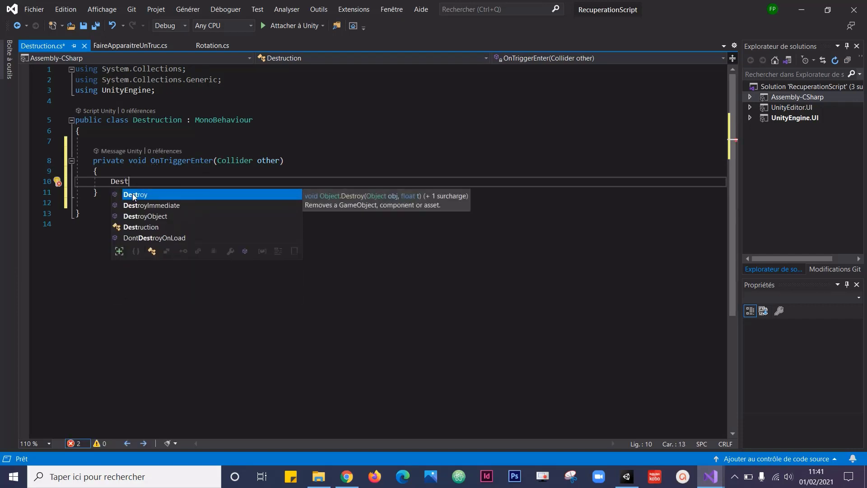
pyautogui.doubleClick(133, 194)
pyautogui.write('(')
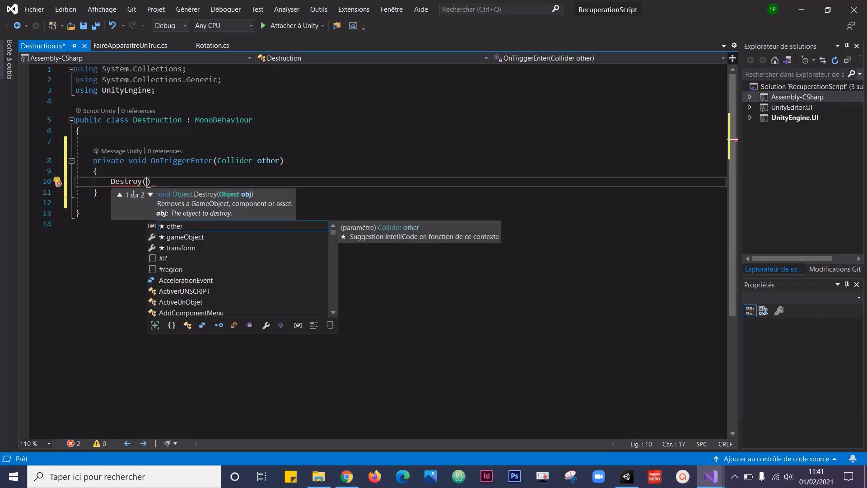
pyautogui.write('ga')
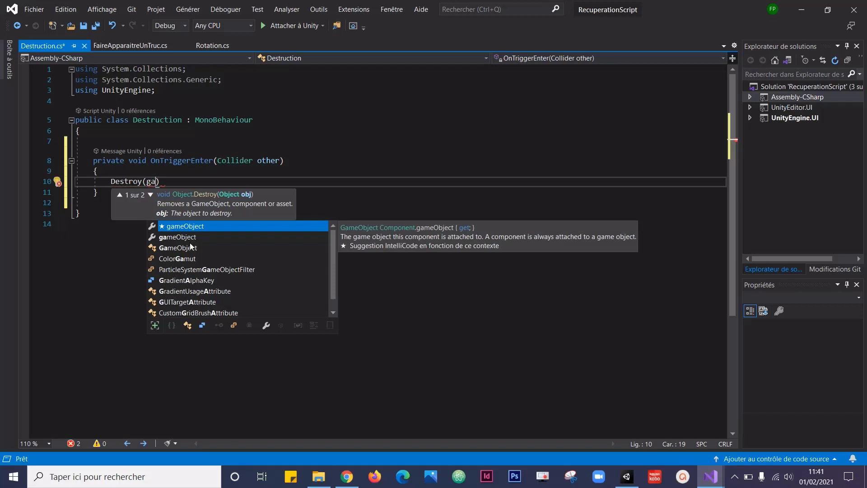
pyautogui.doubleClick(192, 228)
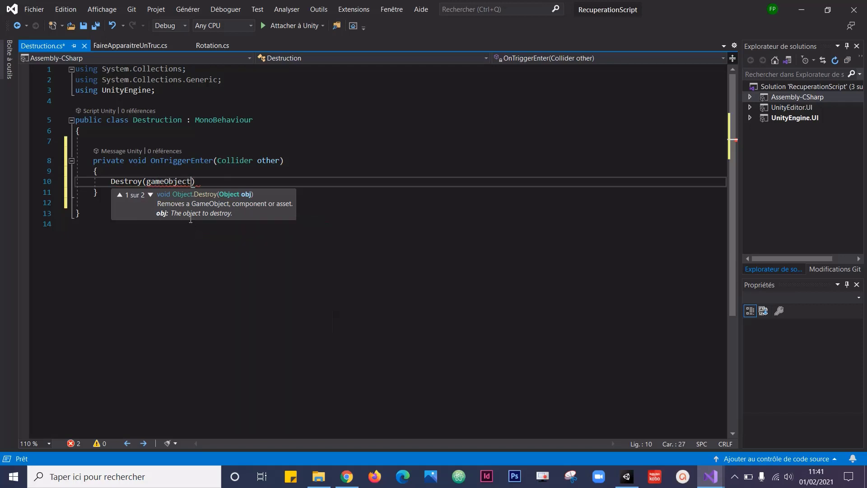
pyautogui.click(202, 185)
pyautogui.write(';')
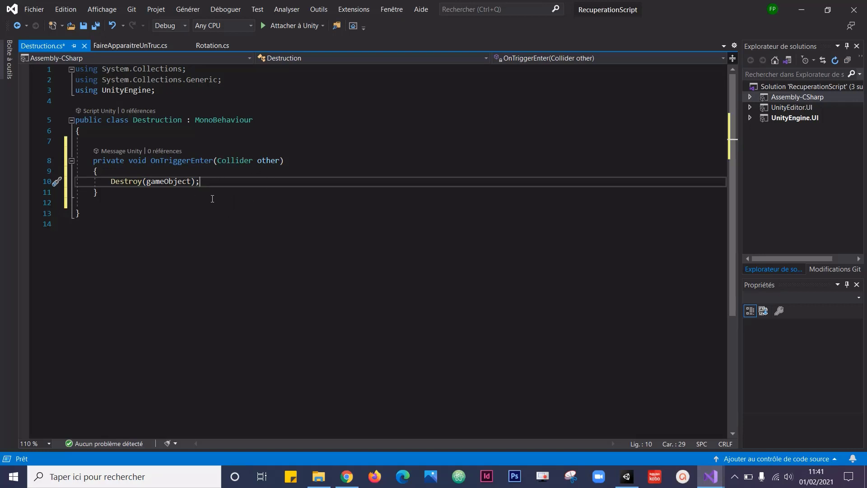
pyautogui.hotkey('ctrl', 's')
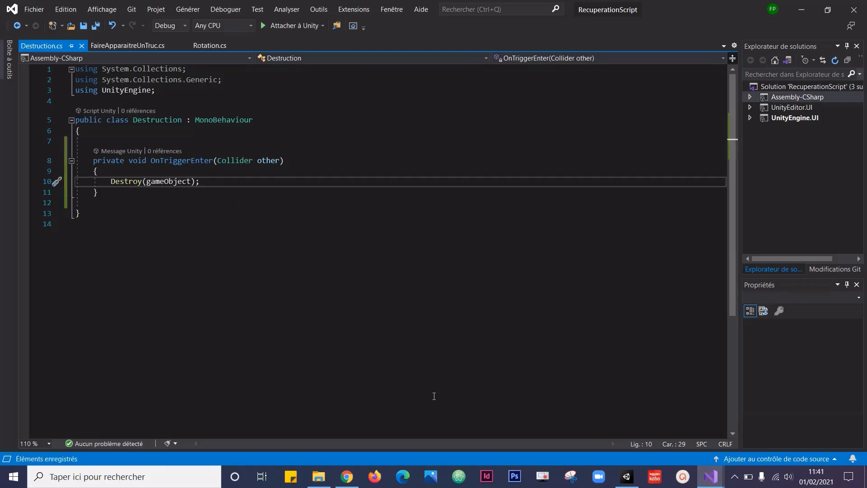
# Attach the Destruction script to a coin, then play-test walking toward the coins and stop
pyautogui.hotkey('alt', 'Tab')
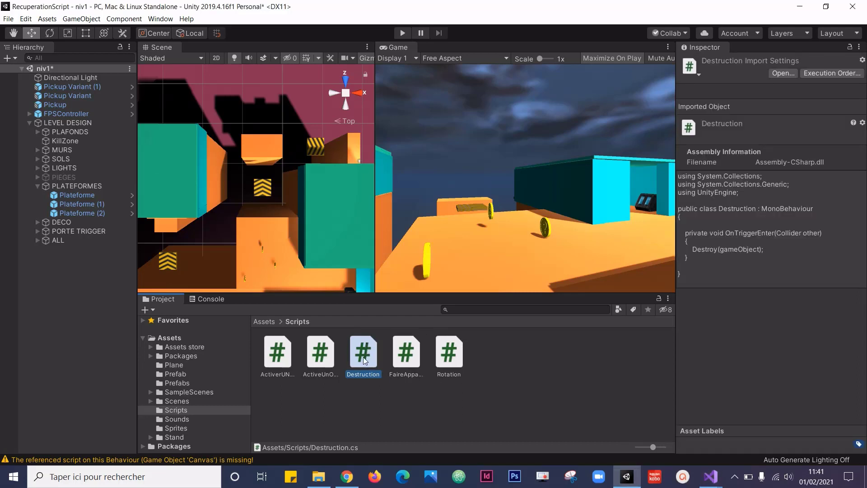
pyautogui.moveTo(365, 360); pyautogui.dragTo(245, 284)
pyautogui.click(402, 32)
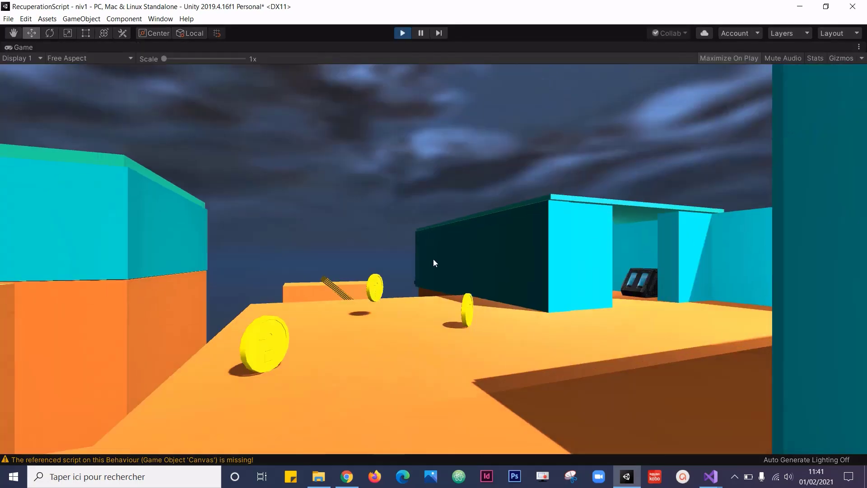
pyautogui.press('w')
pyautogui.press('w')
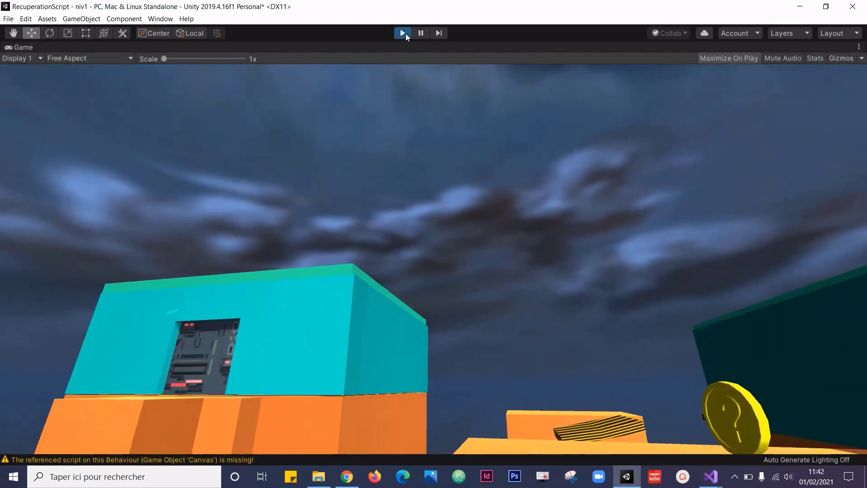
pyautogui.click(404, 33)
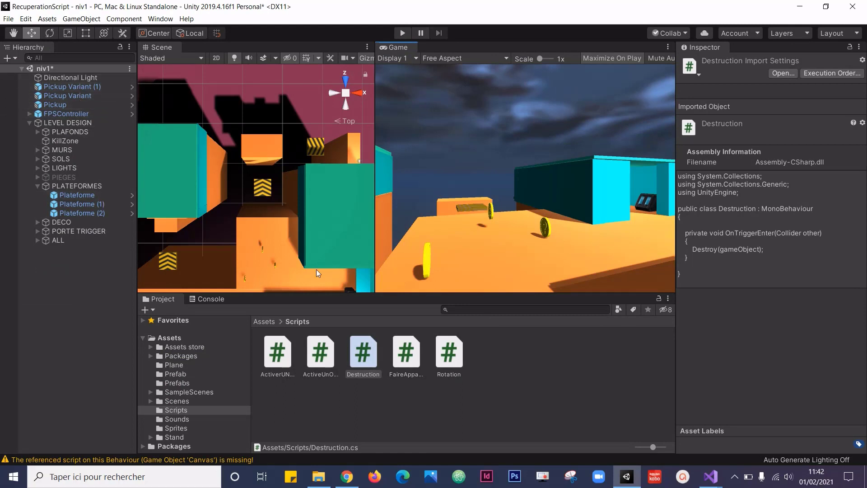
# Select the Pickup Variant (1) coin and enable Convex on its Mesh Collider
pyautogui.click(244, 276)
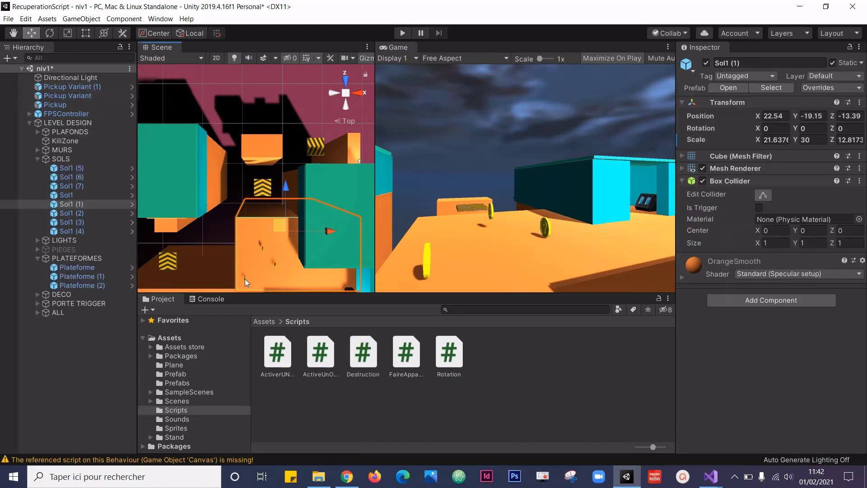
pyautogui.click(245, 279)
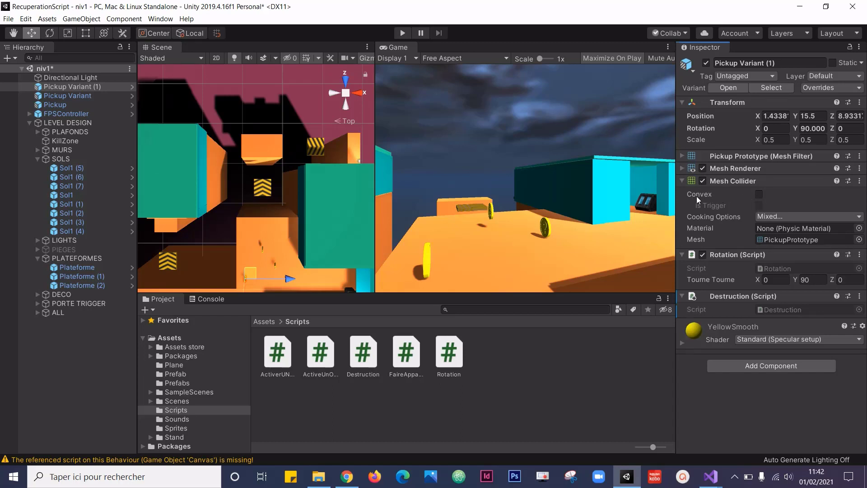
pyautogui.click(759, 195)
# Make the coin's Mesh Collider a trigger, then play-test walking into the coins and stop
pyautogui.click(760, 205)
pyautogui.click(403, 33)
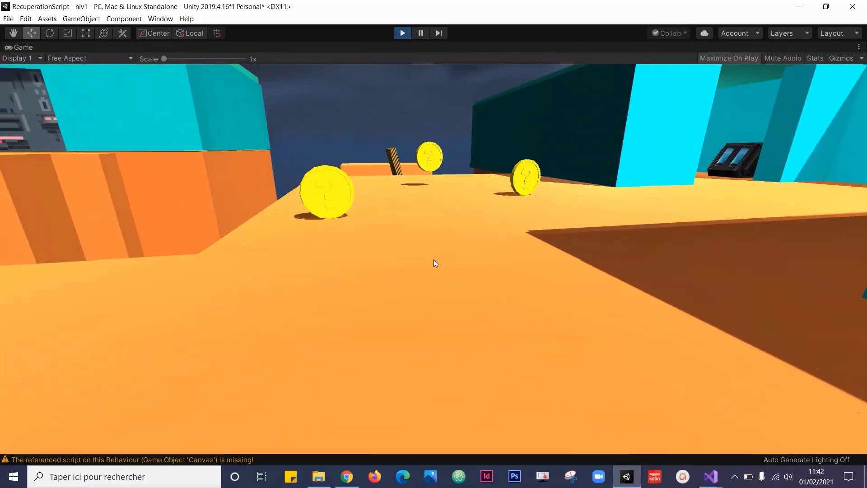
pyautogui.press('w')
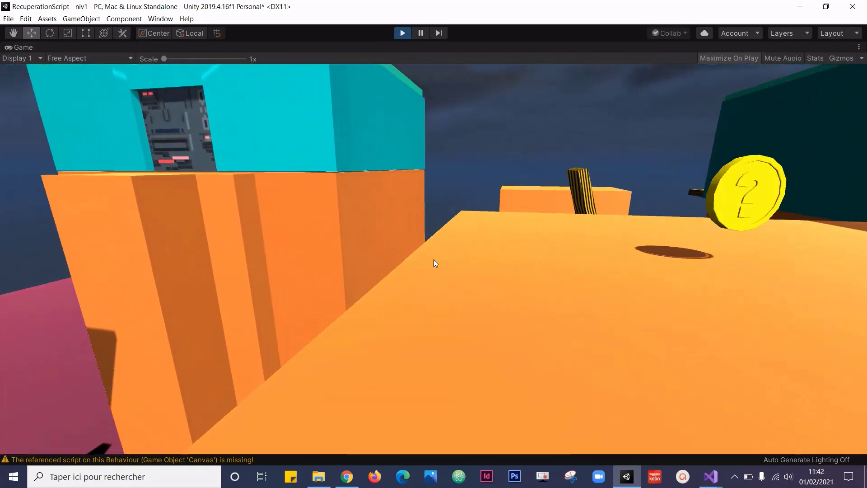
pyautogui.press('w')
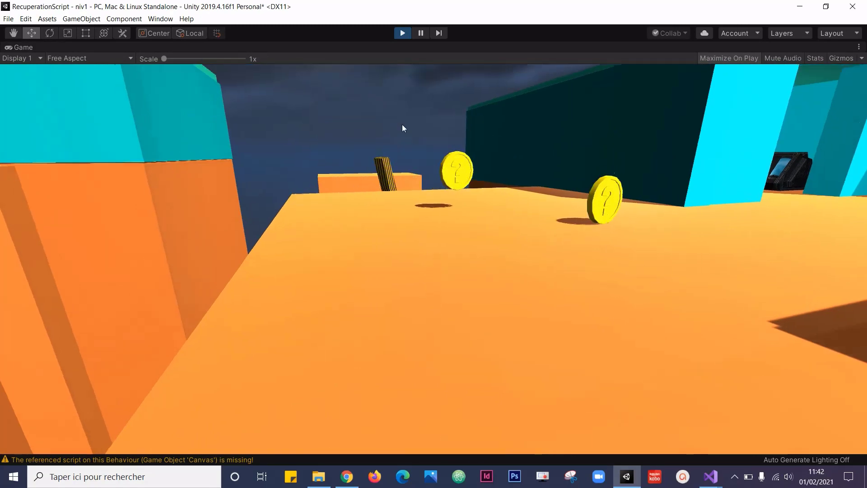
pyautogui.moveTo(397, 52)
pyautogui.click(402, 34)
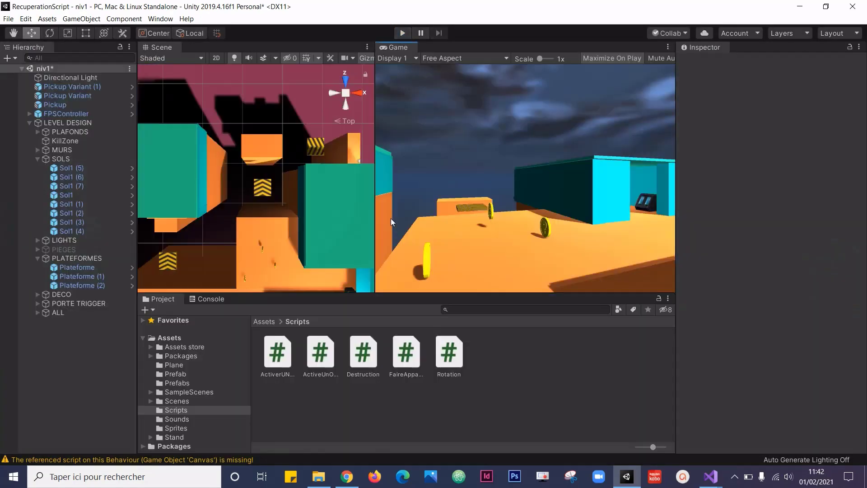
# Change the call to Destroy(gameObject, 2) for a 2-second delay, save, and return to Unity
pyautogui.moveTo(715, 469)
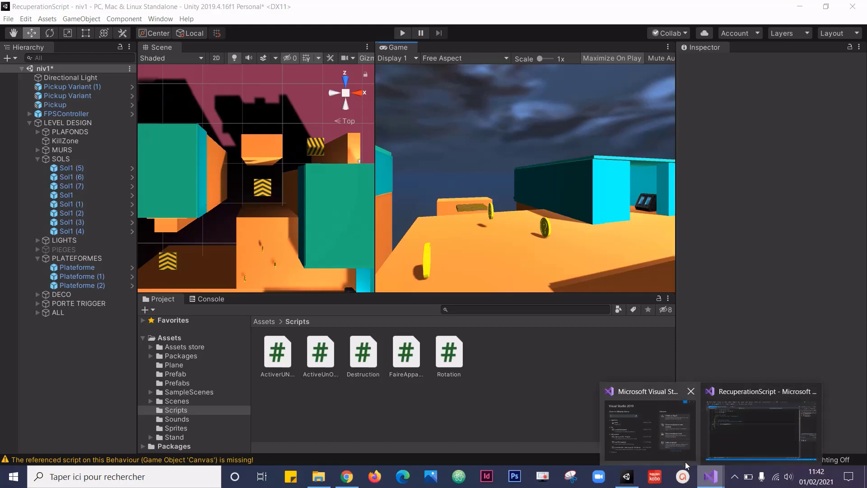
pyautogui.click(719, 421)
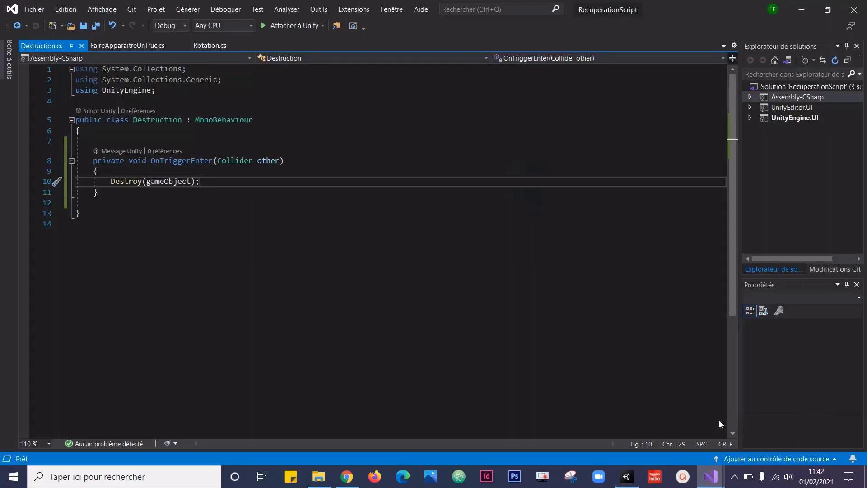
pyautogui.doubleClick(190, 181)
pyautogui.press('Right')
pyautogui.write(',')
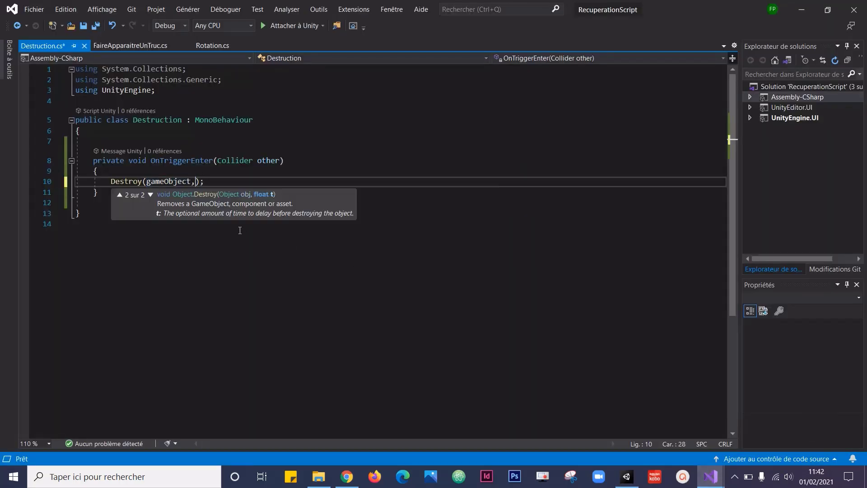
pyautogui.write(' 2')
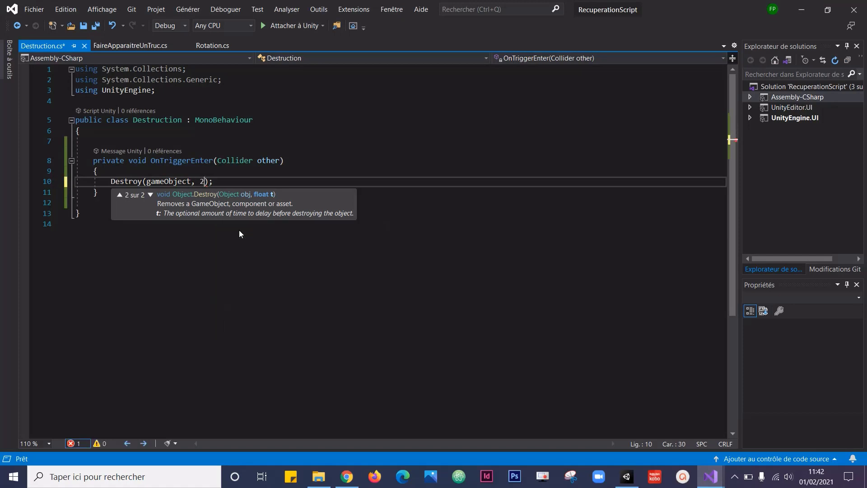
pyautogui.hotkey('ctrl', 's')
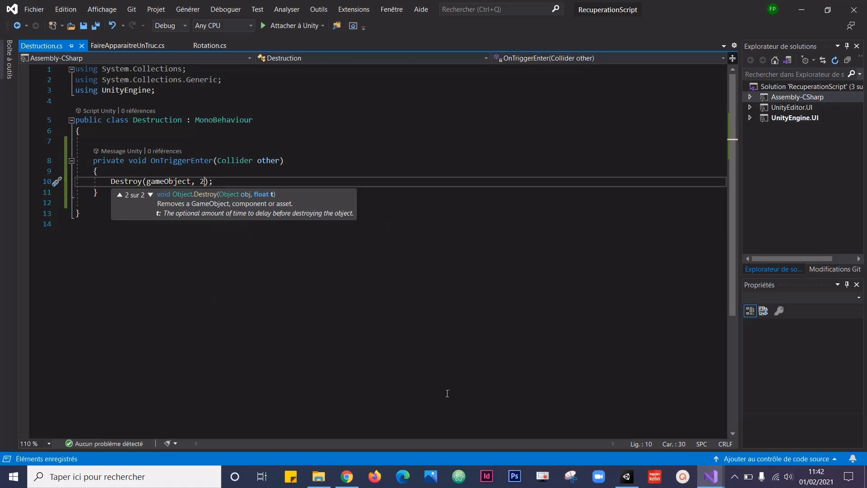
pyautogui.click(627, 478)
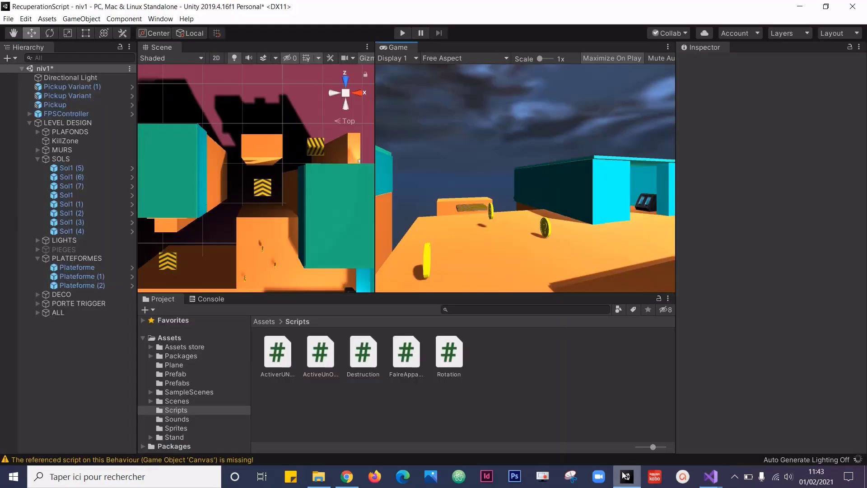
pyautogui.click(403, 33)
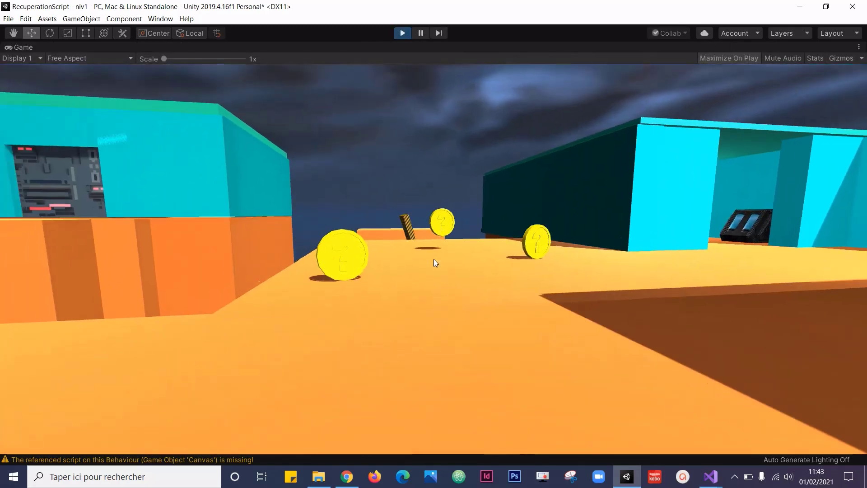
pyautogui.press('w')
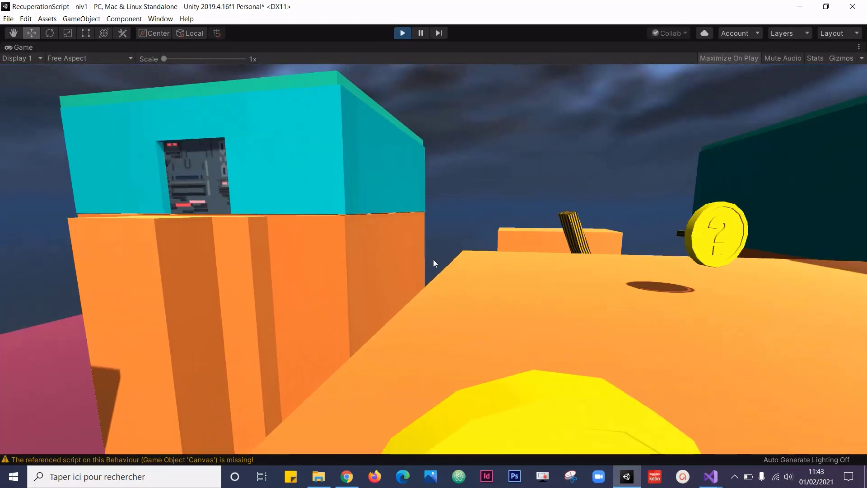
pyautogui.press('s')
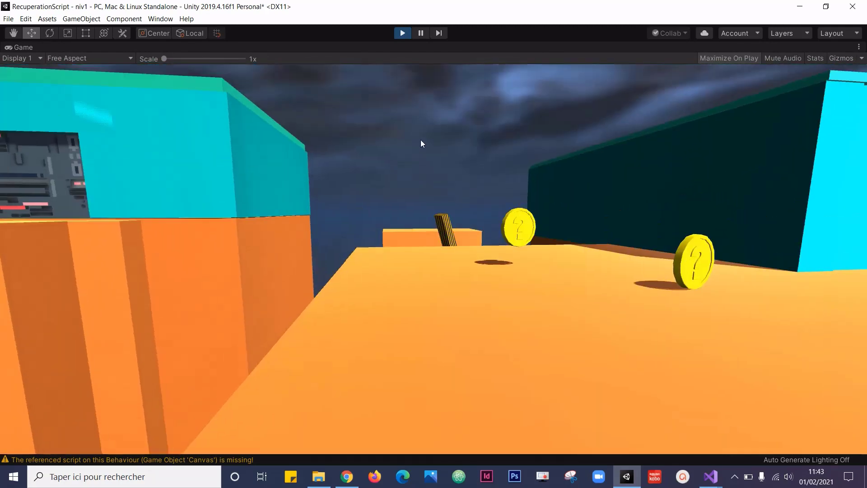
pyautogui.moveTo(394, 51)
pyautogui.click(403, 33)
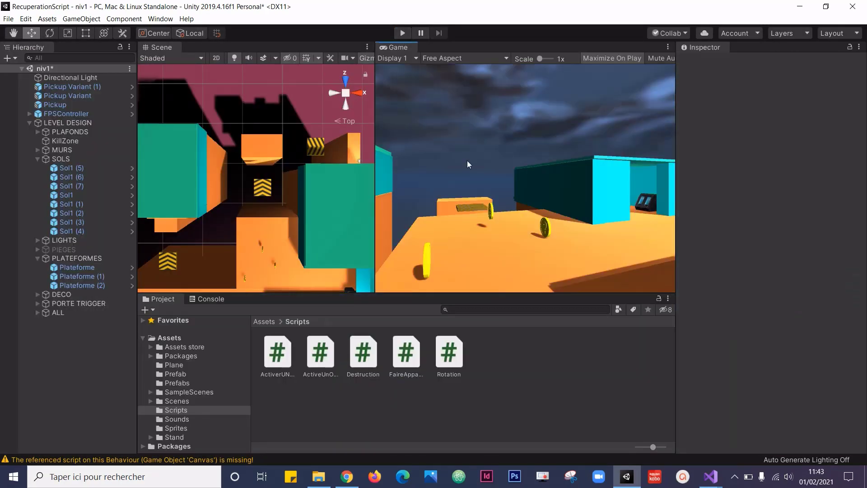
# Change the Destroy call to Destroy(other.gameObject, 2) in Destruction.cs and save it
pyautogui.click(711, 477)
pyautogui.click(738, 443)
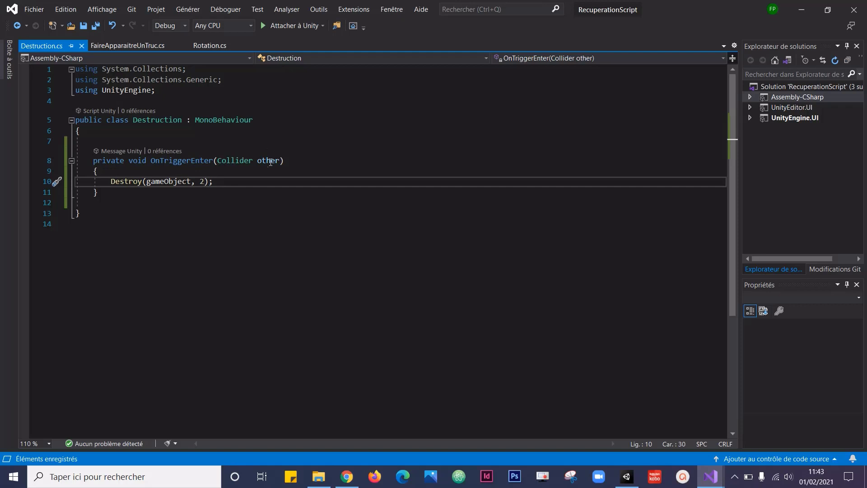
pyautogui.moveTo(279, 161); pyautogui.dragTo(259, 161)
pyautogui.hotkey('ctrl', 'c')
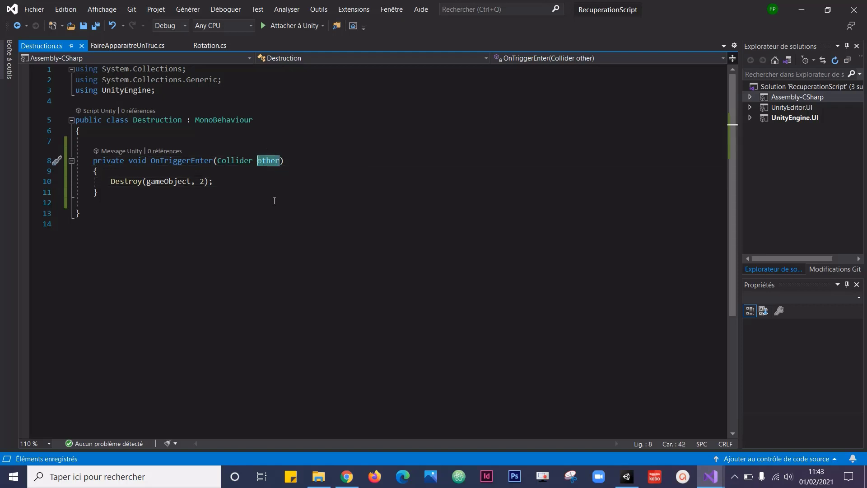
pyautogui.click(148, 182)
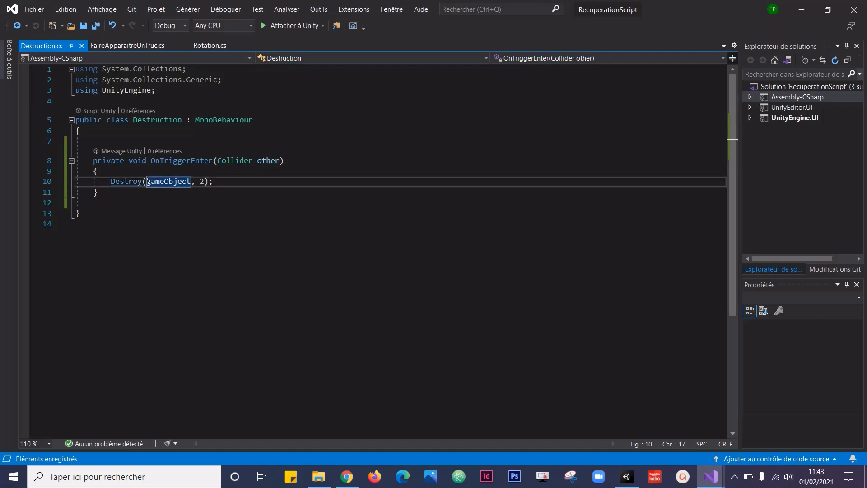
pyautogui.hotkey('ctrl', 'v')
pyautogui.write('.')
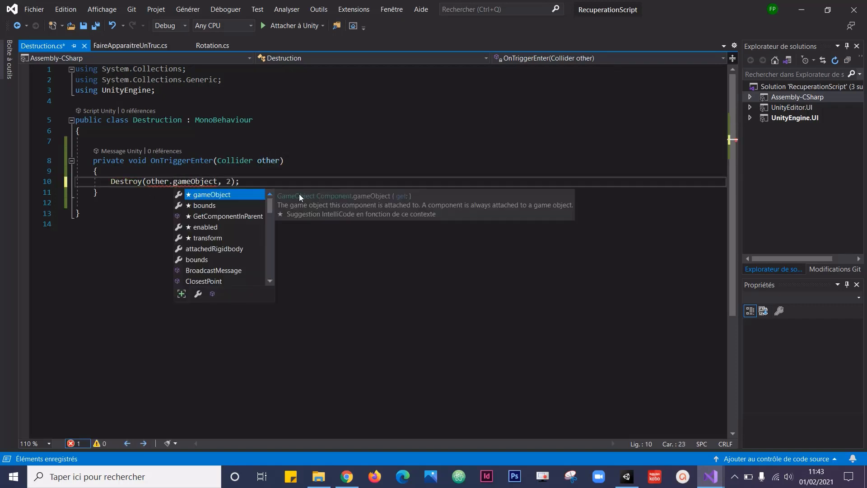
pyautogui.hotkey('ctrl', 's')
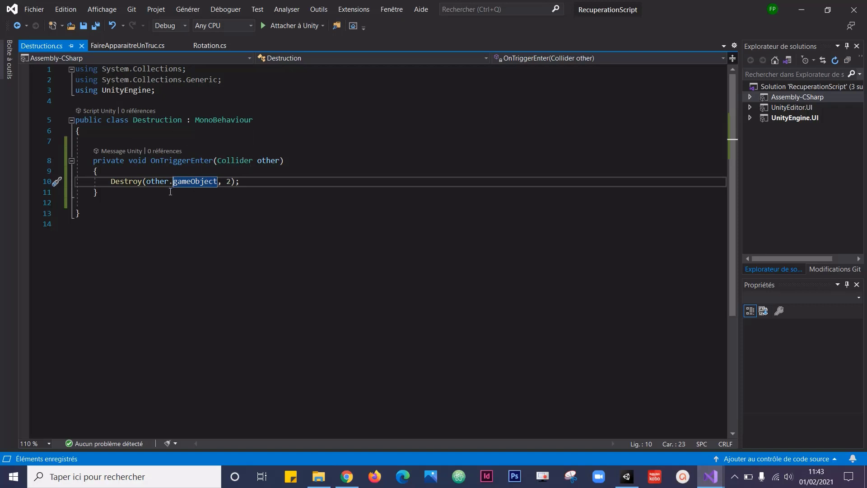
pyautogui.click(627, 477)
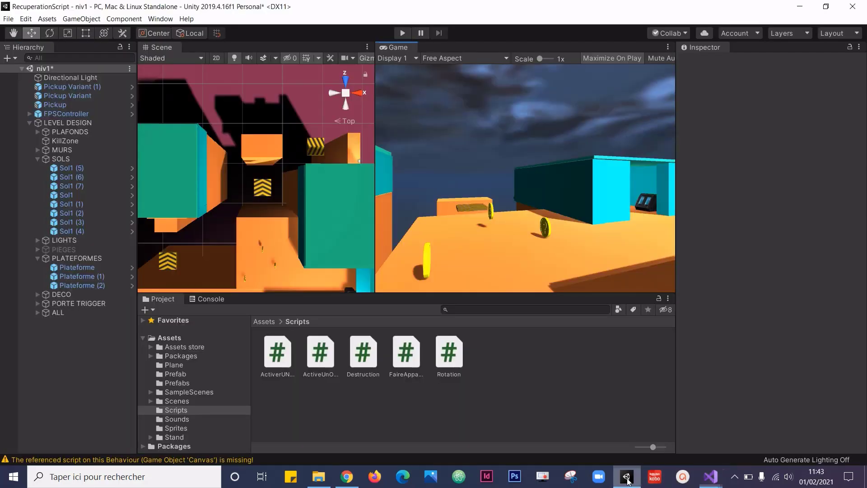
pyautogui.click(401, 33)
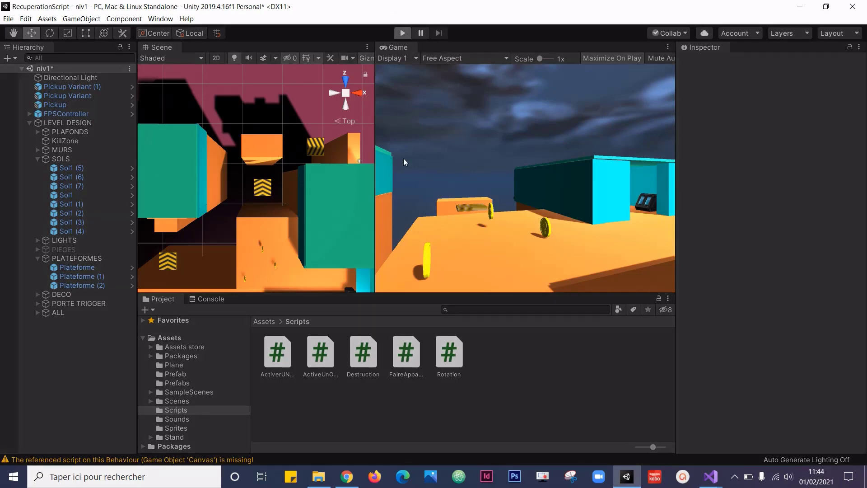
pyautogui.press('w')
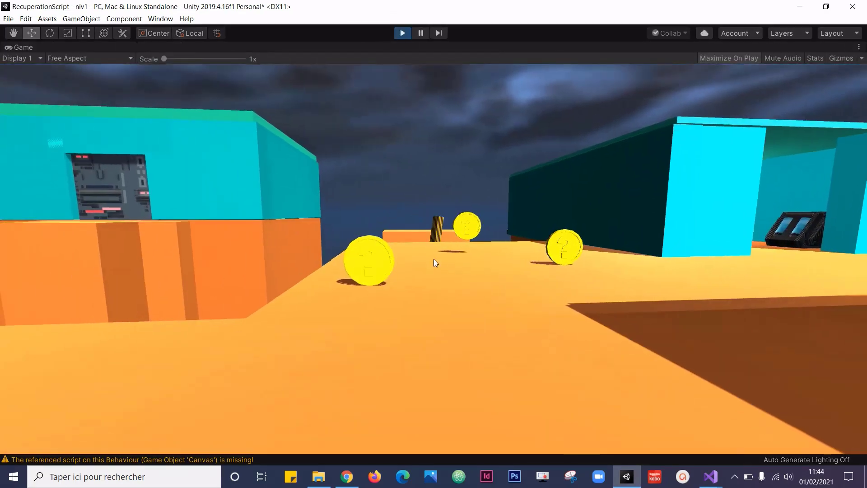
pyautogui.press('w')
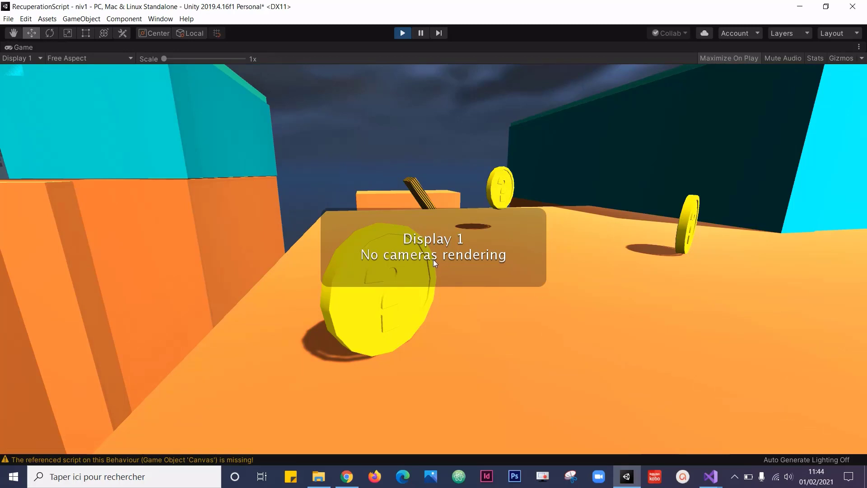
pyautogui.click(402, 34)
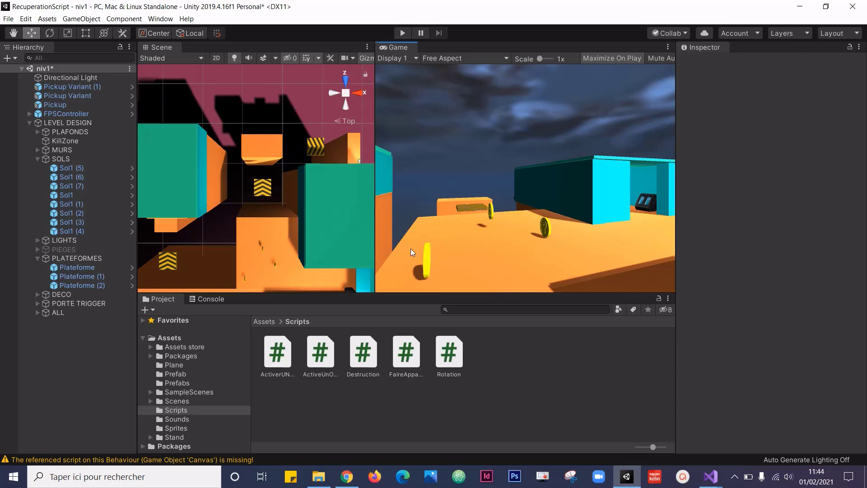
# Bring Destruction.cs forward in Visual Studio and select the 'other' parameter on line 8
pyautogui.click(711, 477)
pyautogui.click(787, 404)
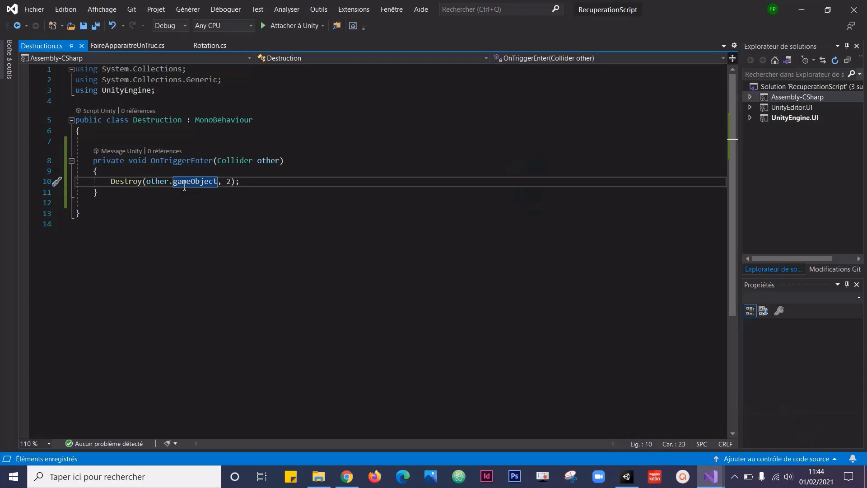
pyautogui.doubleClick(262, 160)
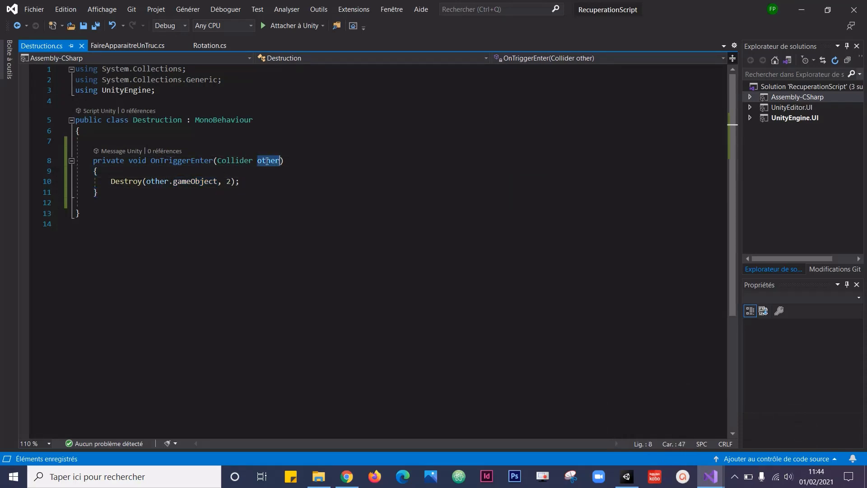